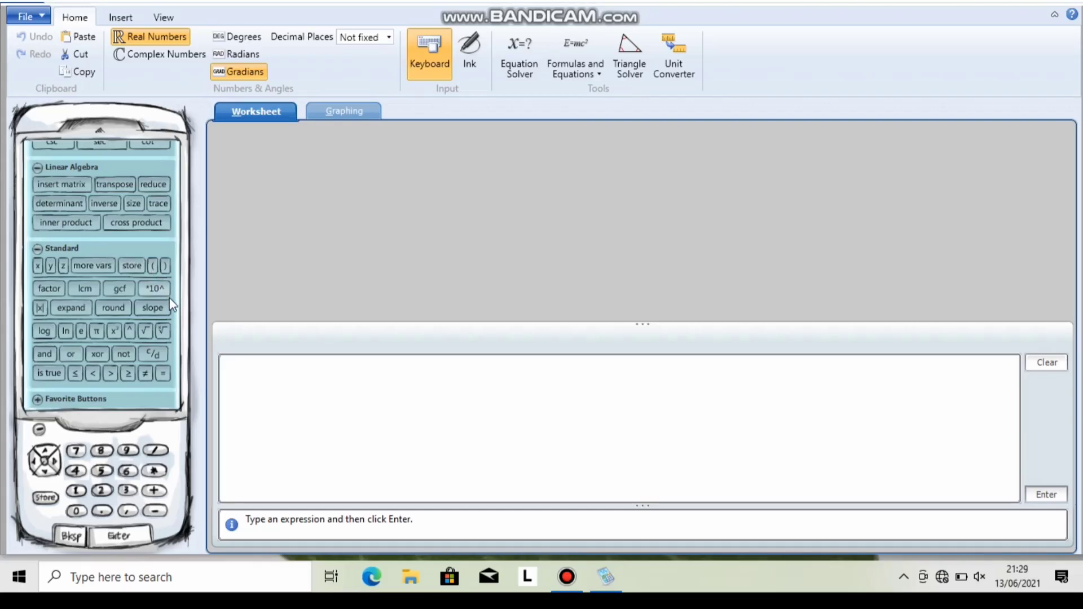
Store the value 0 in the variable x and evaluate the assignment in the worksheet
click(233, 364)
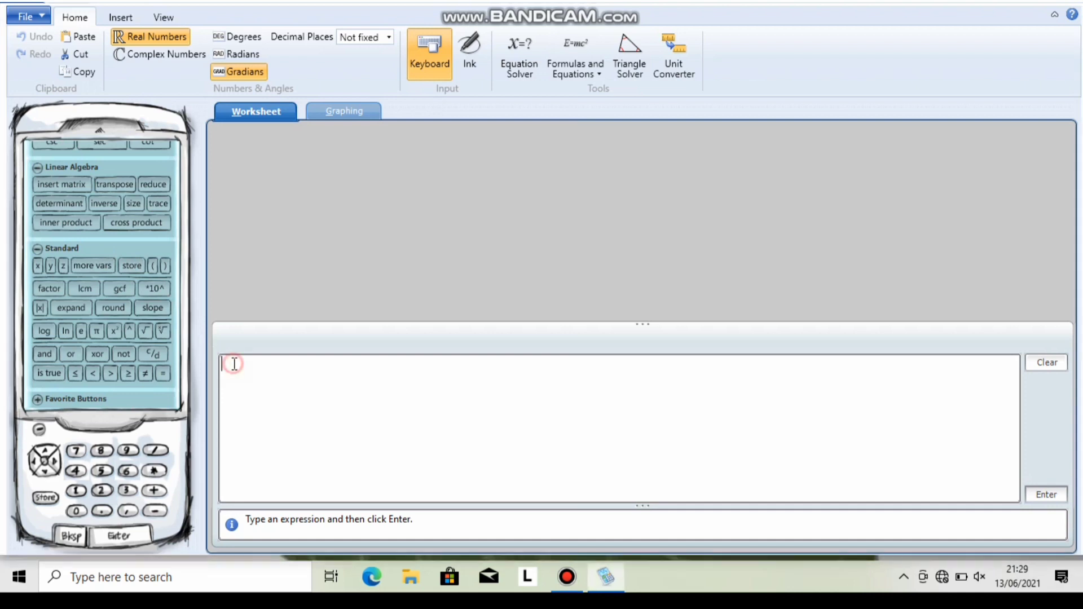
text(0)
click(135, 261)
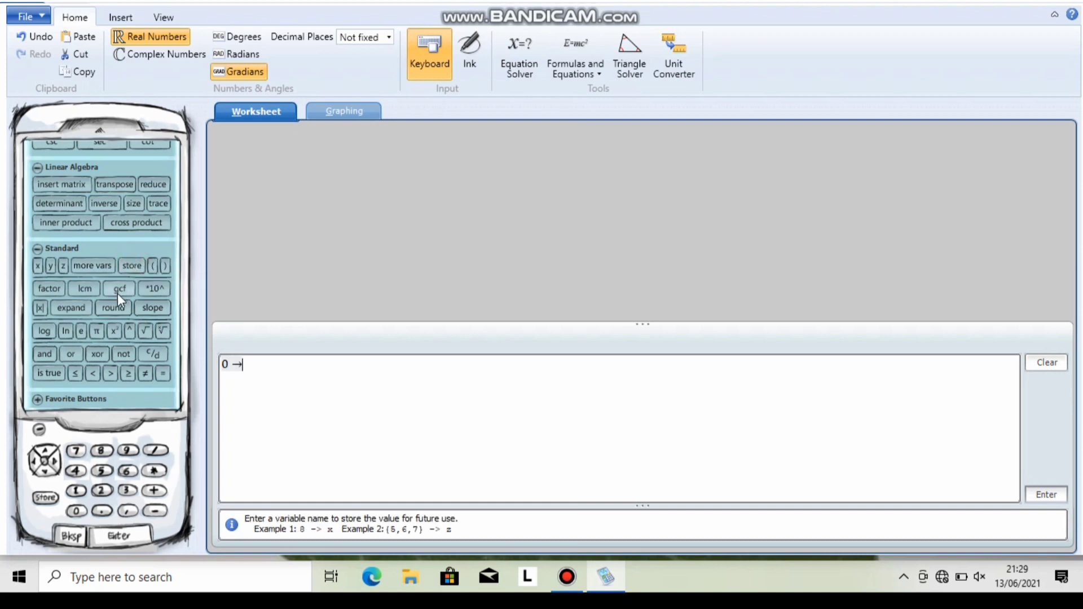
click(36, 266)
click(1046, 495)
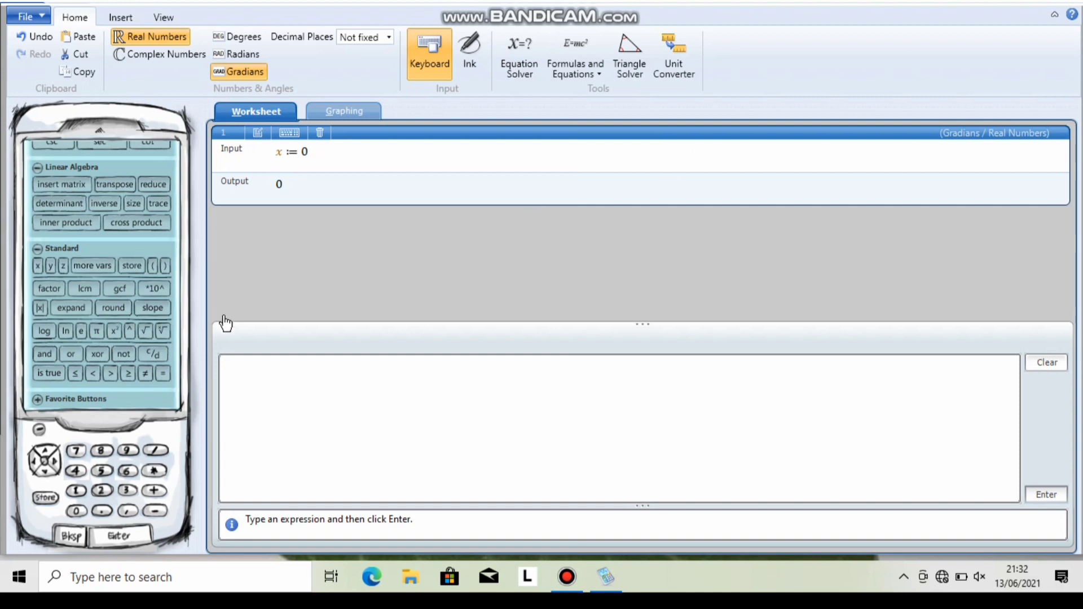
Store the value 5 in the variable y and evaluate the assignment
click(234, 369)
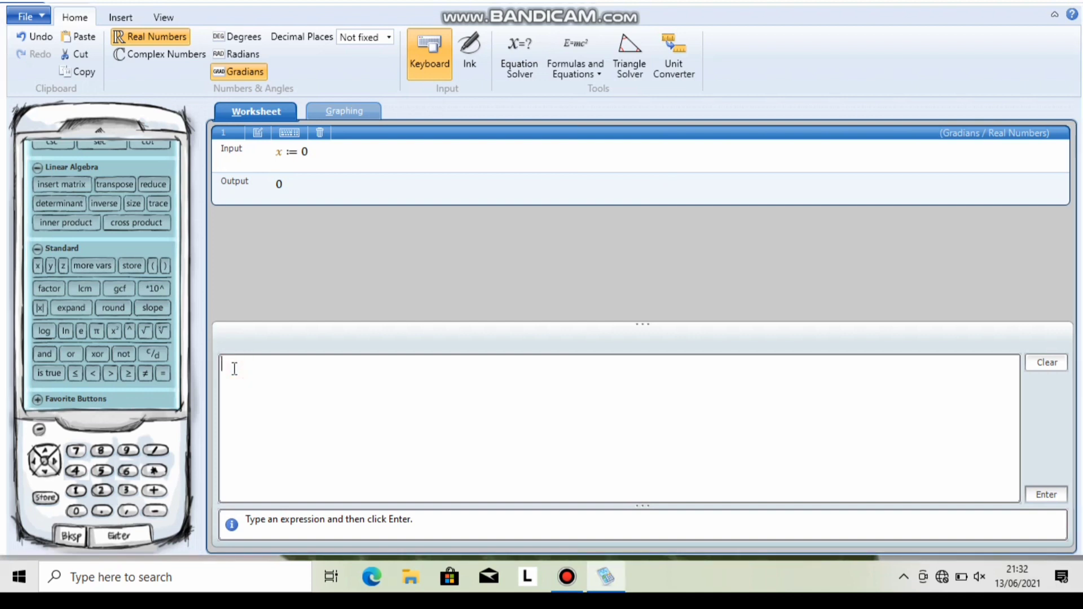
text(5)
click(137, 263)
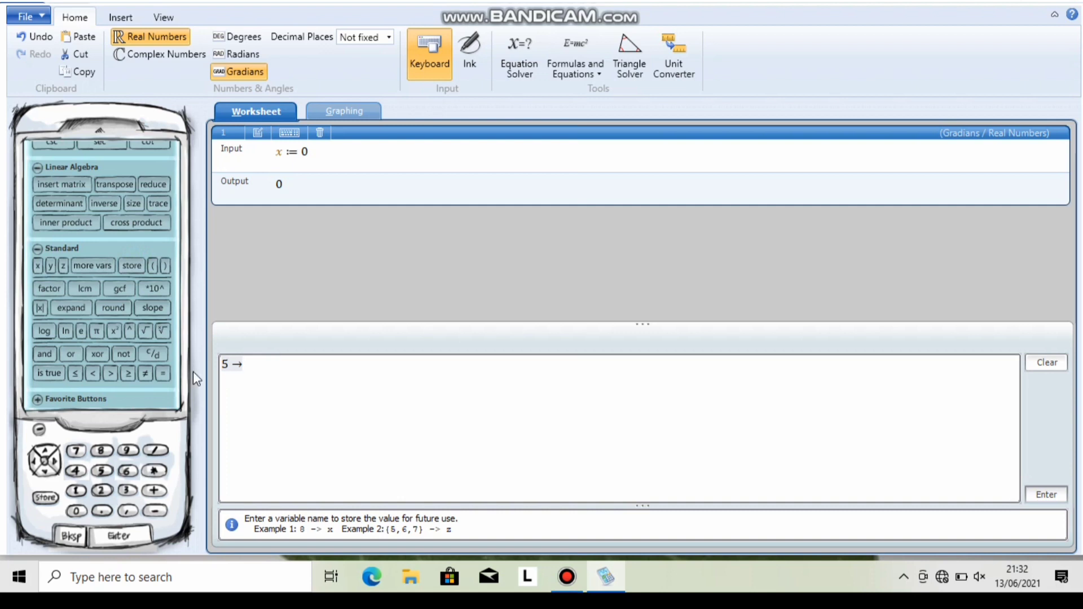
click(50, 266)
click(1052, 494)
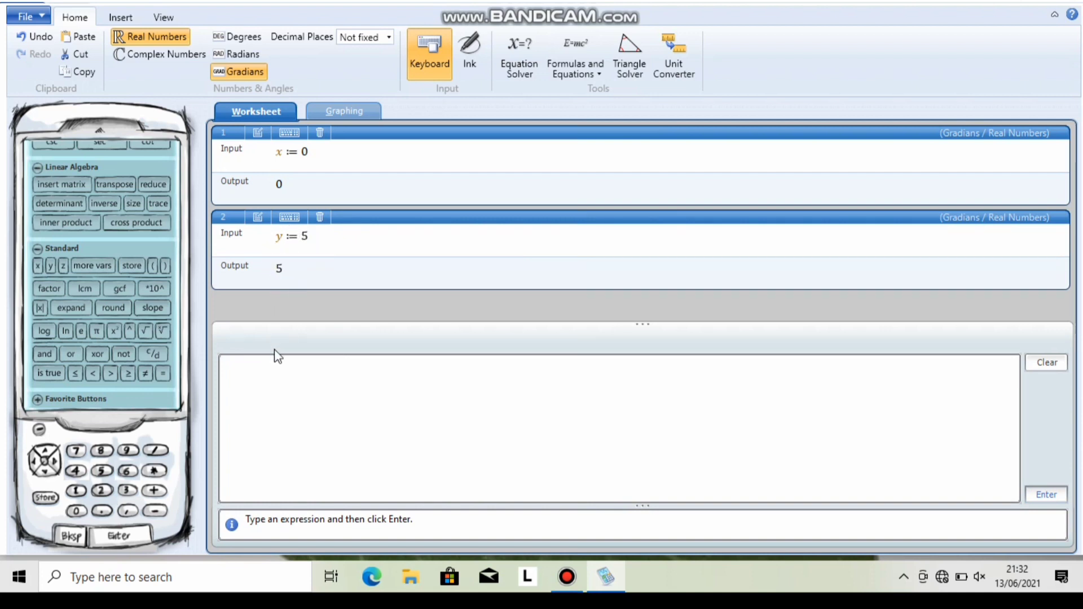
Store the value 8 in the variable z and evaluate the assignment
click(281, 373)
text(8)
click(132, 265)
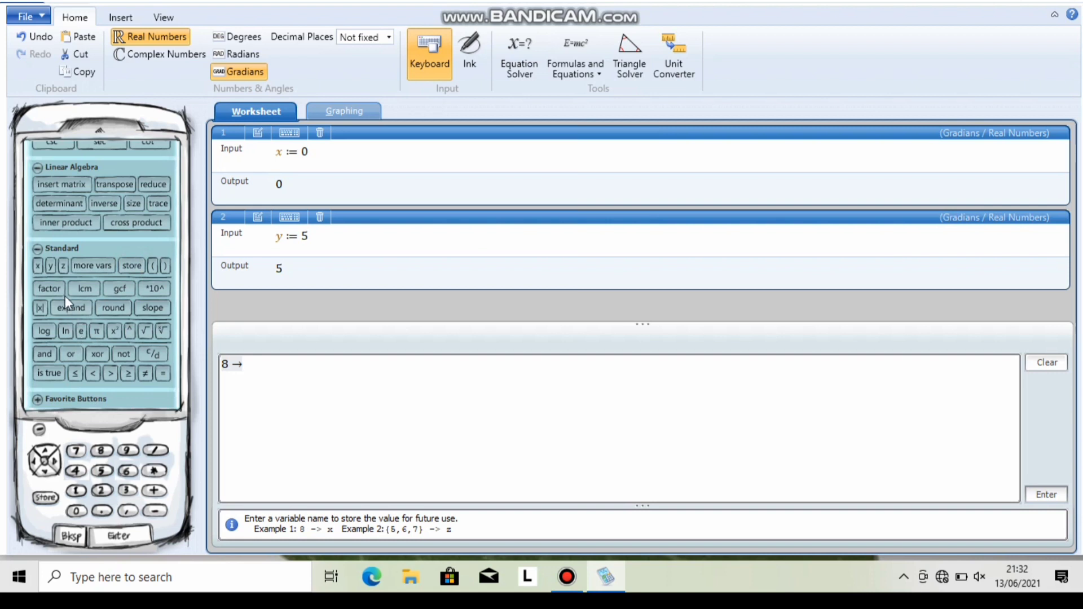
click(61, 266)
click(1046, 496)
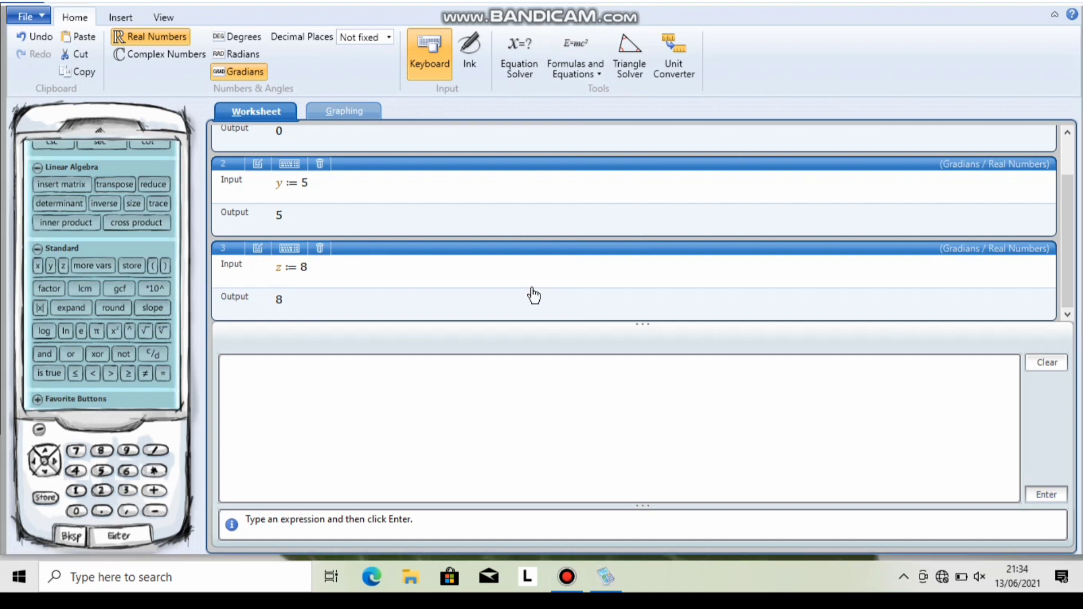
Evaluate the expression 2x + y + 4z using the stored variable values
click(309, 399)
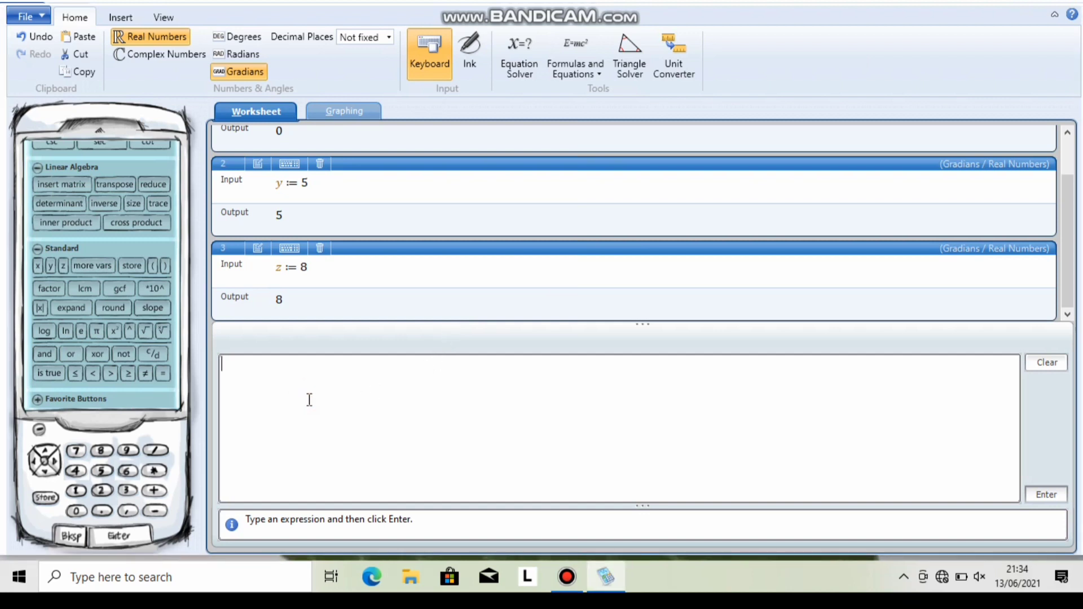
text(2)
click(37, 263)
text(+)
click(48, 265)
text(+ )
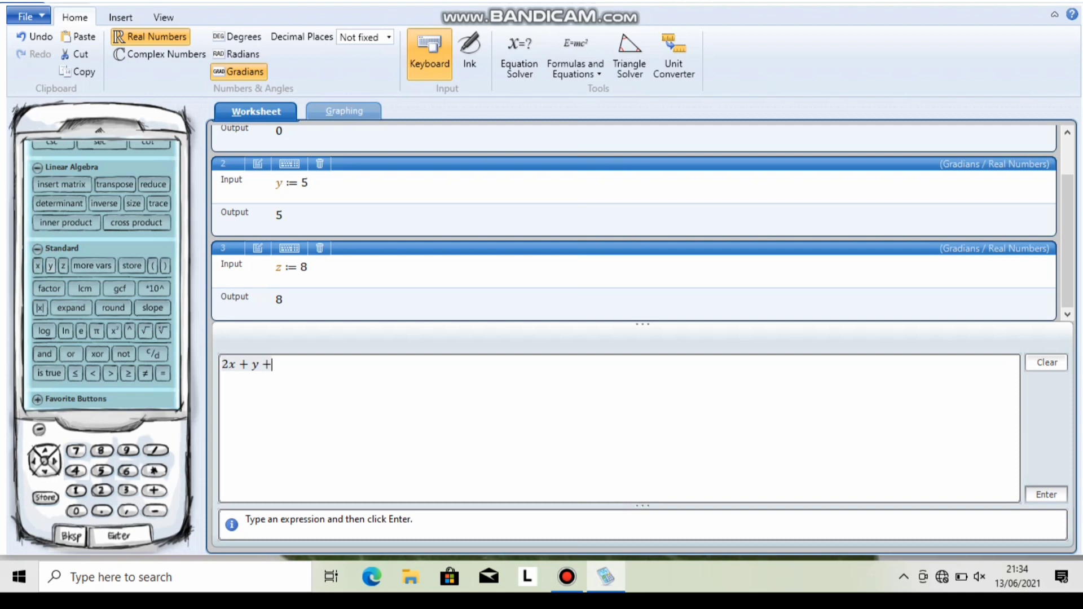
text(4)
click(66, 262)
click(1039, 504)
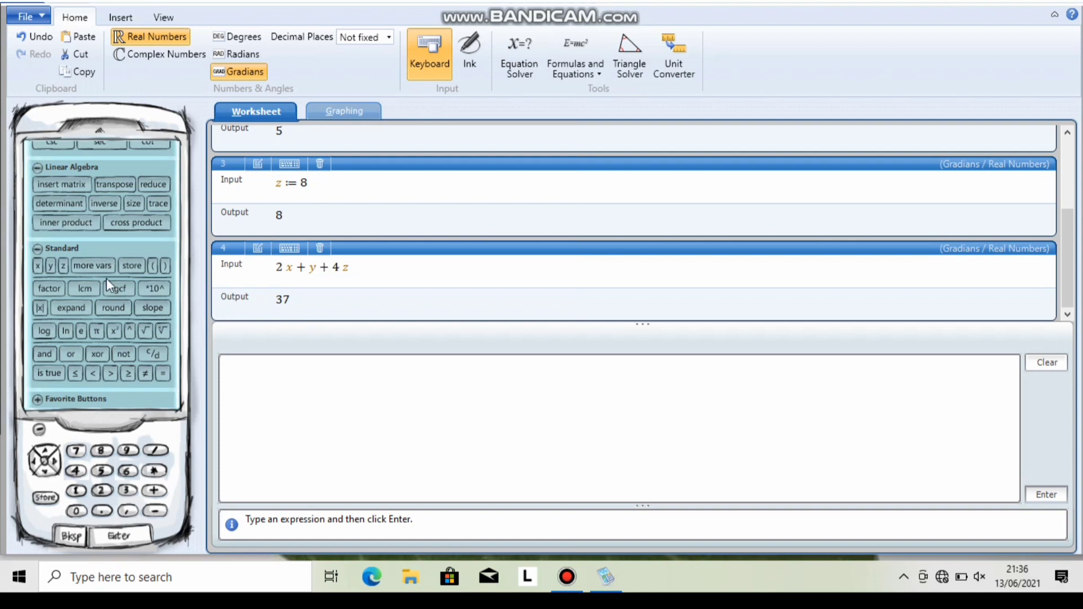
Find the prime factors of 24 with the factor function
click(58, 282)
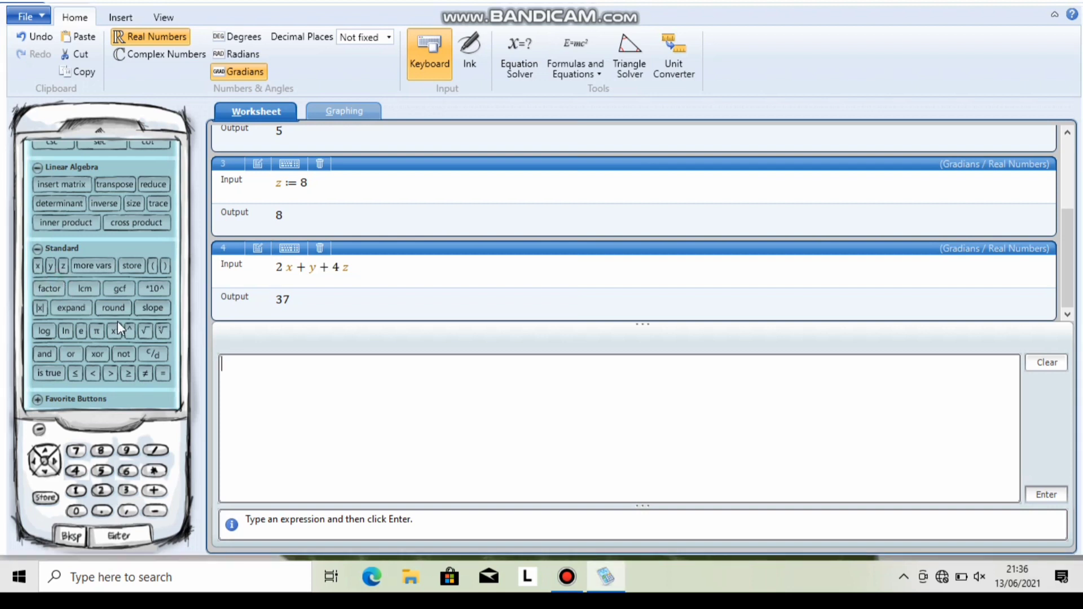
click(43, 293)
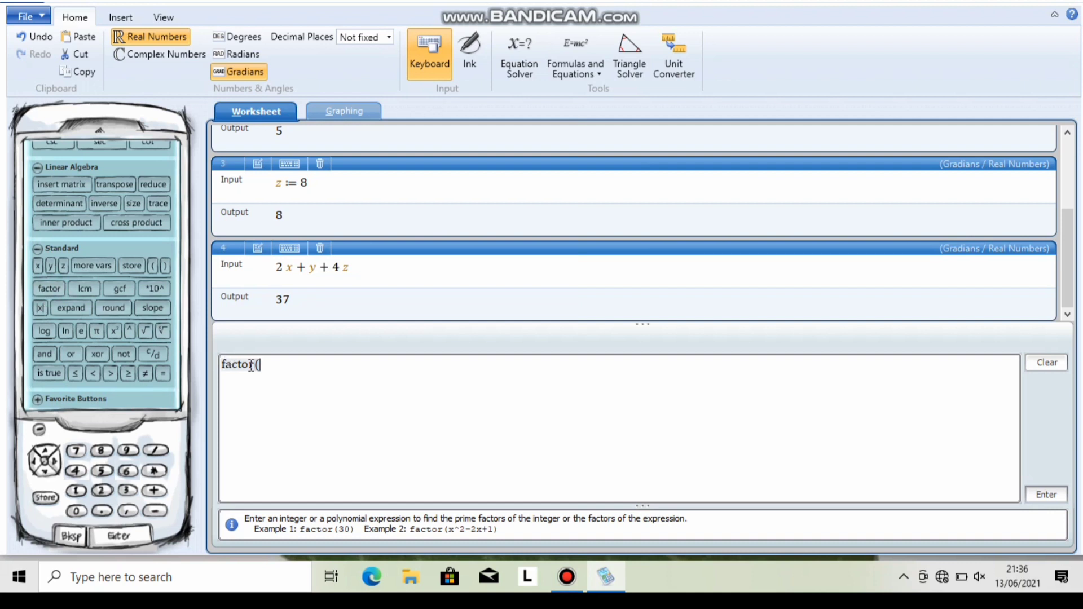
text(24)
click(1046, 495)
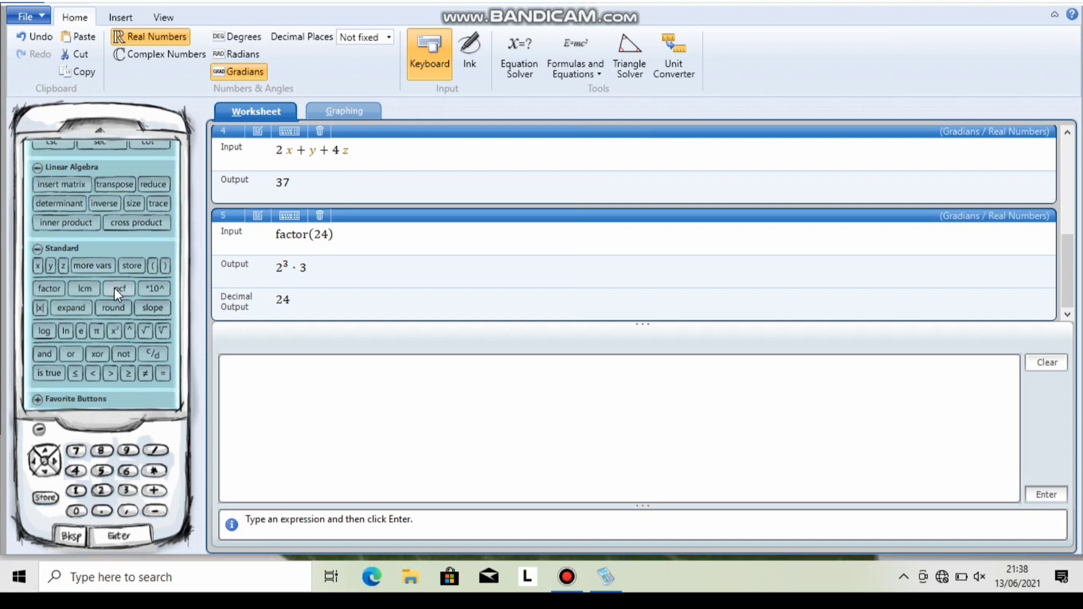
Compute the greatest common factor of 3 and 12 with the gcf function
click(114, 288)
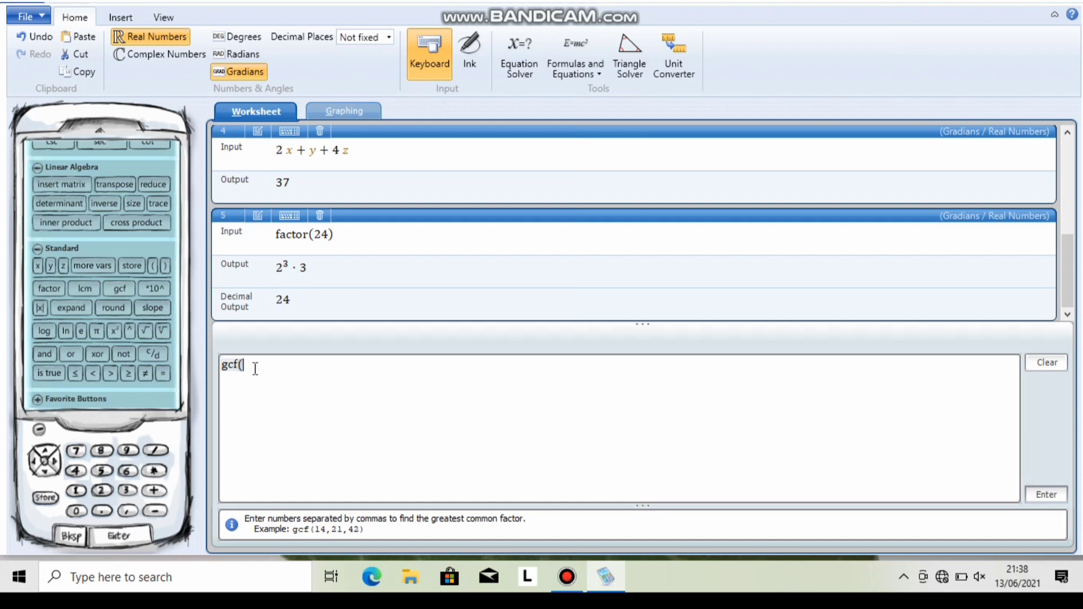
text(3,12)
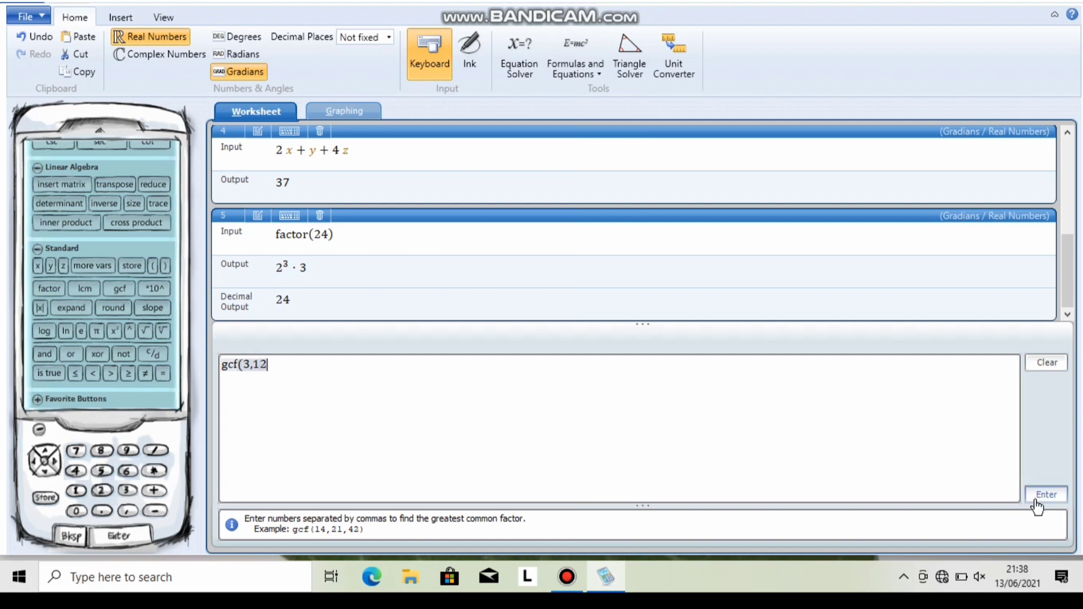
click(1043, 501)
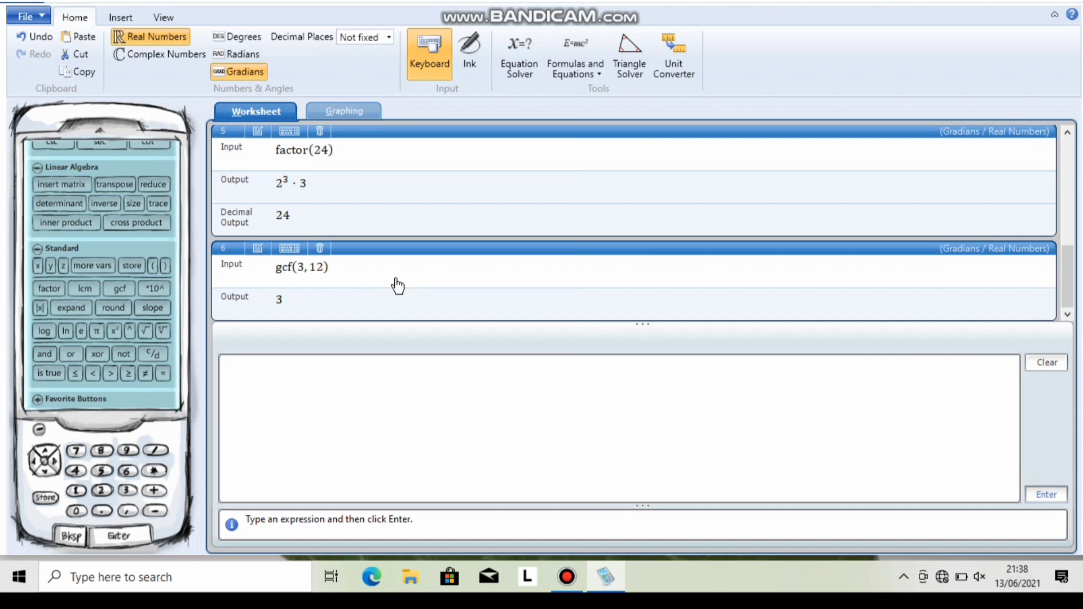
Compute the least common multiple of 3 and 12 with the lcm function
click(90, 286)
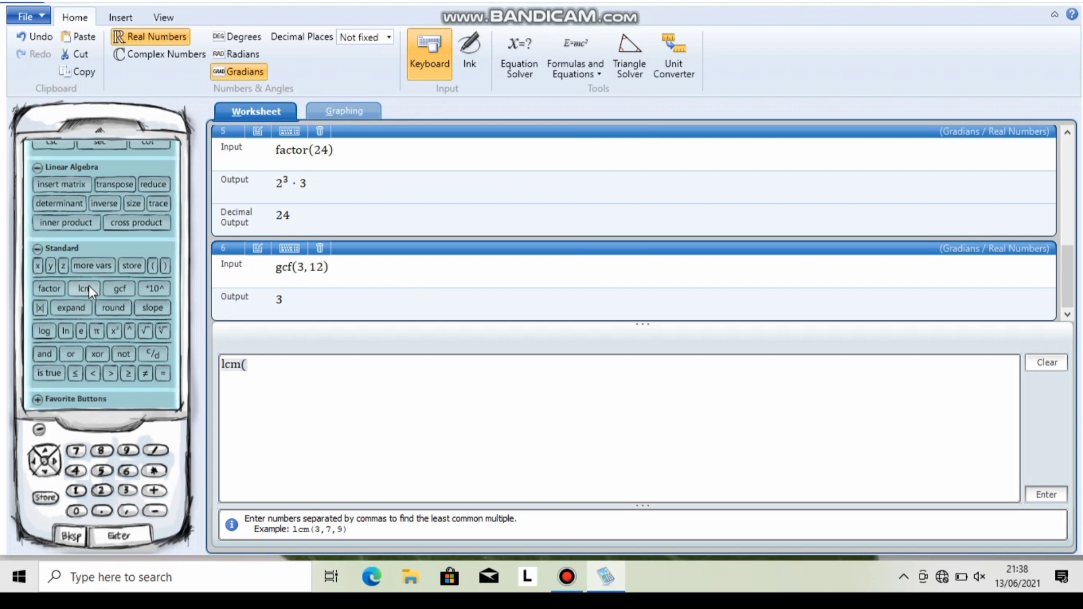
text(3,12)
click(1045, 496)
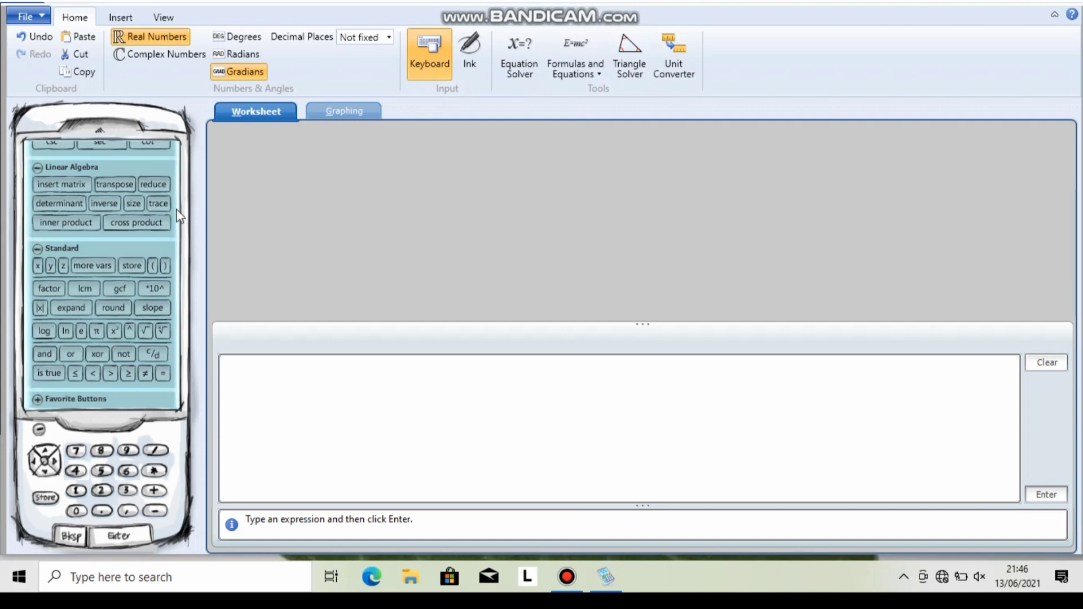
Expand the product (x + 2)(x - 5) with the expand function
click(65, 306)
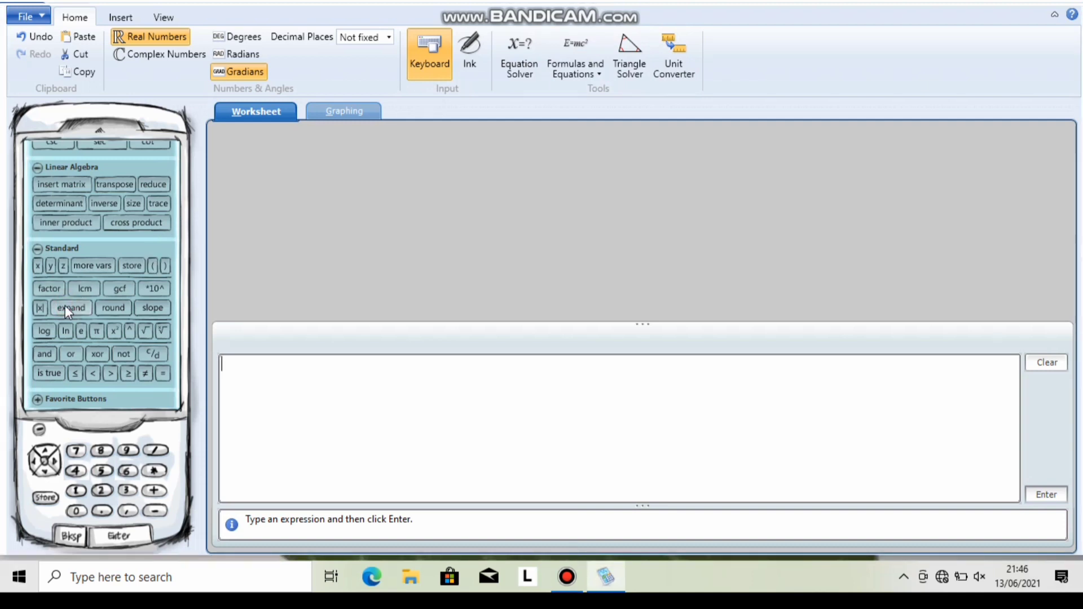
click(65, 308)
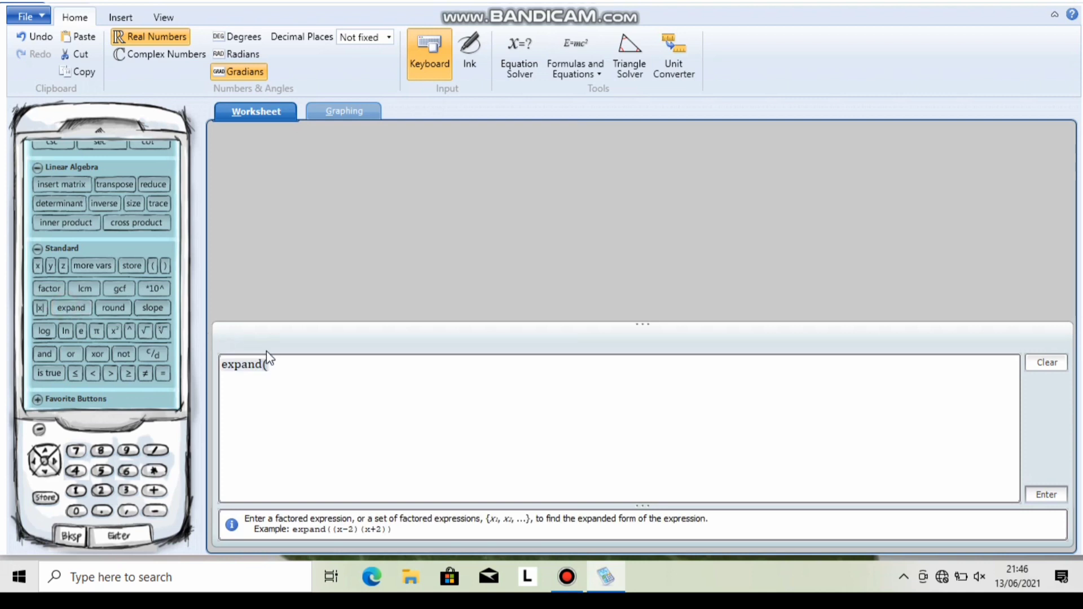
text(()
text(x + 2)(x - 5)))
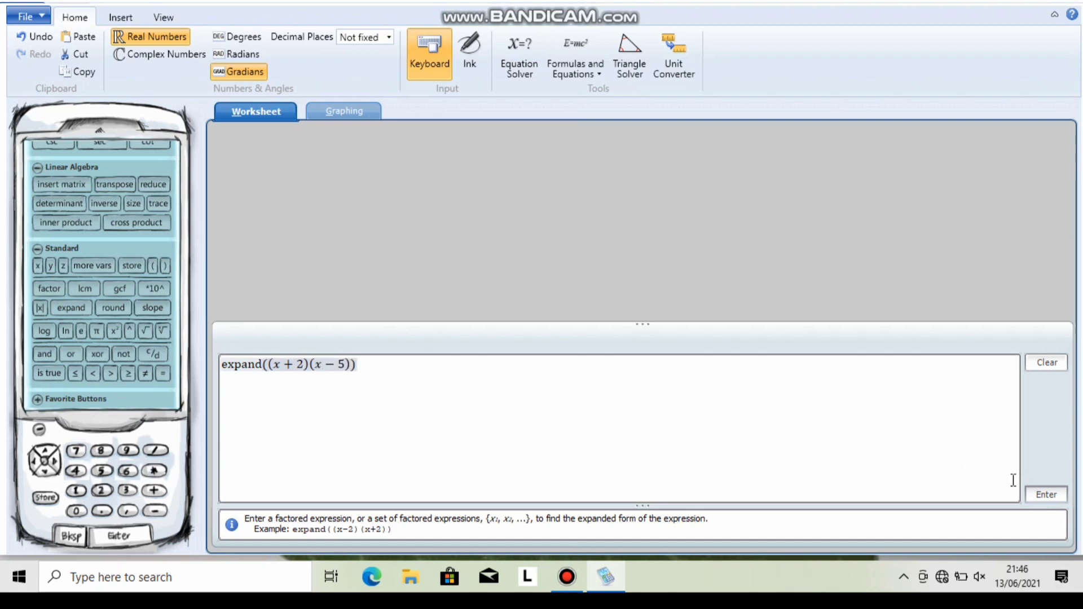
click(1053, 499)
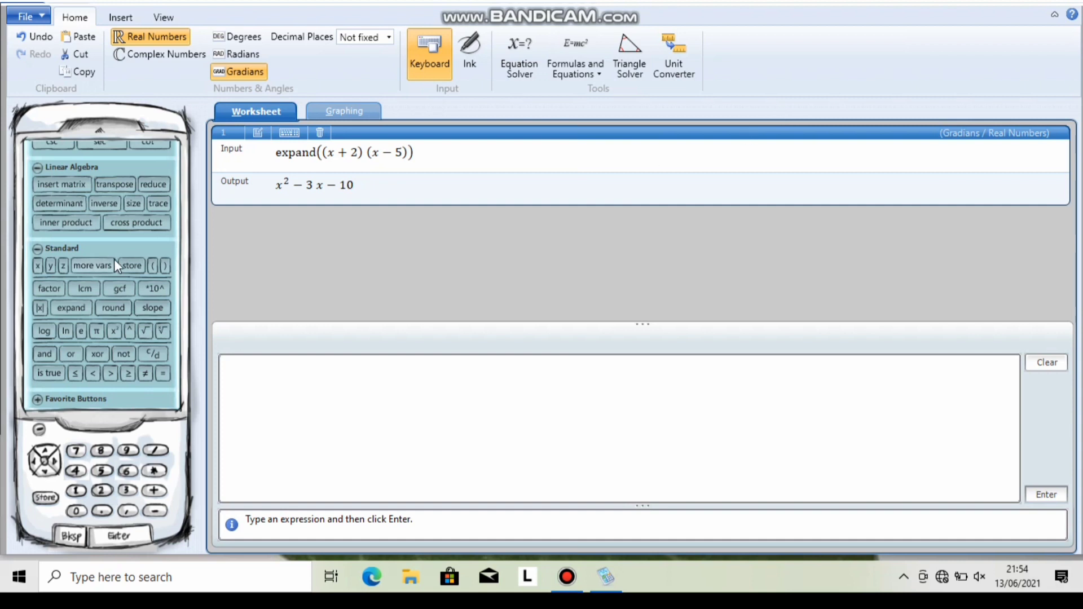
Round the set of numbers {1.5, 3.6, 5.4, 7.3} to the nearest integers with the round function
click(111, 309)
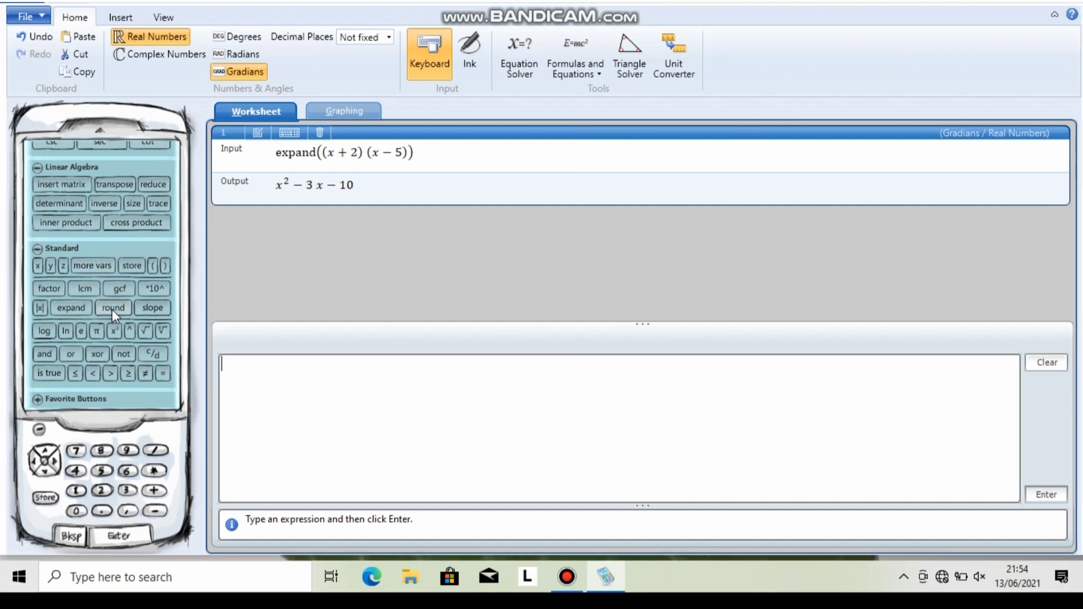
click(112, 309)
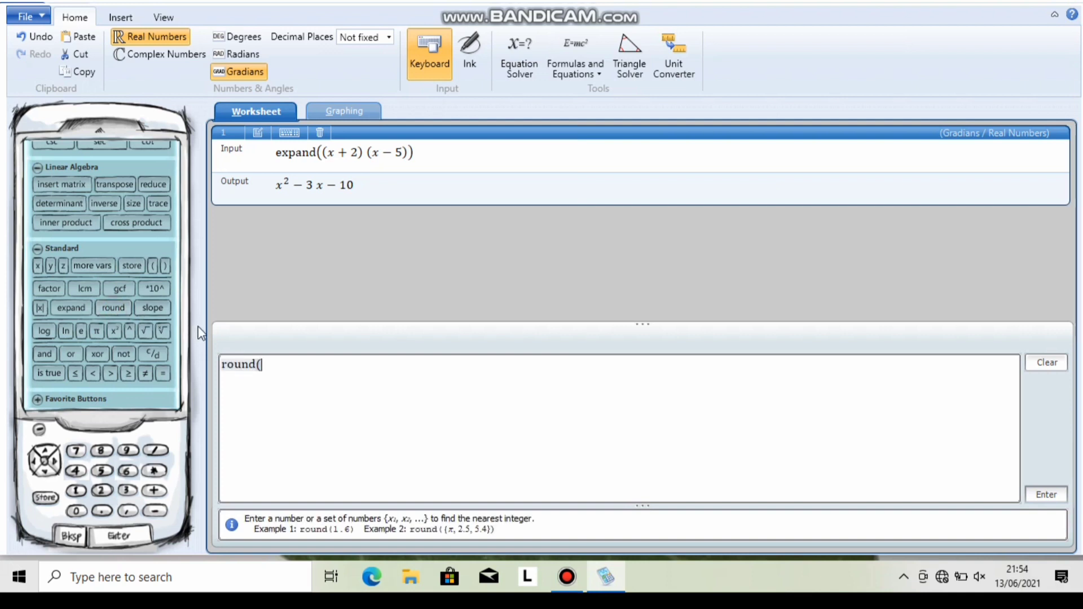
text({1.5,3.6,5.4,)
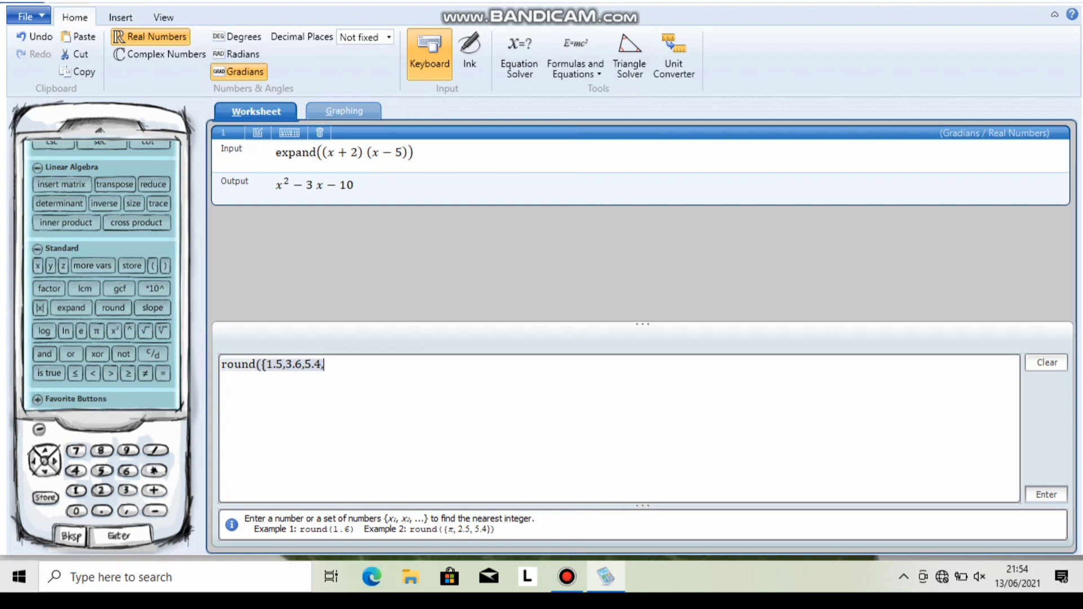
text(7.3}))
click(1041, 496)
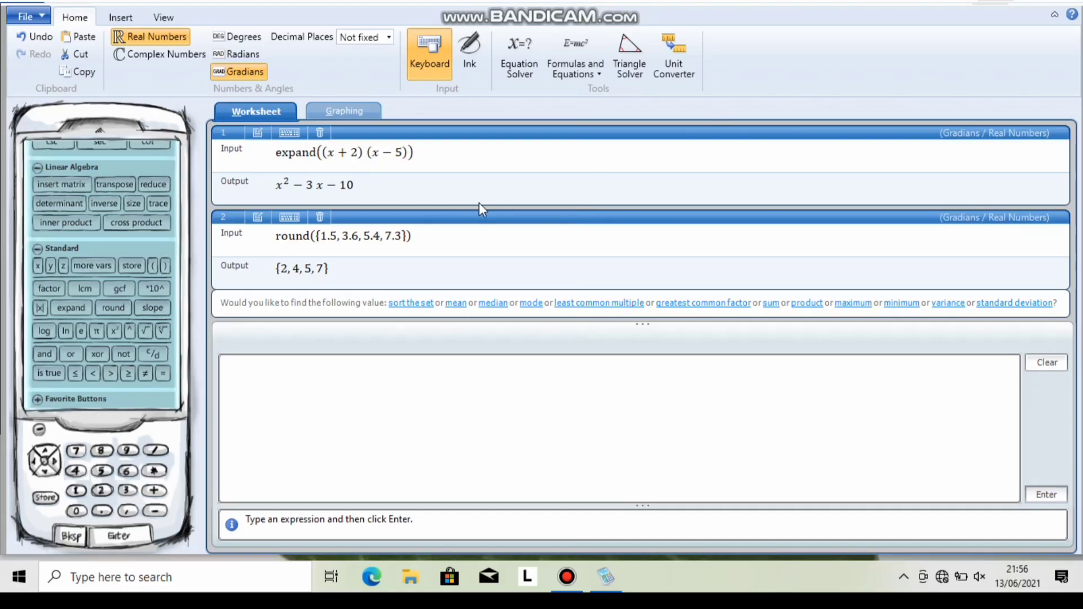
Find the slope of the line 4x + 7y = 16 with the slope function
click(153, 306)
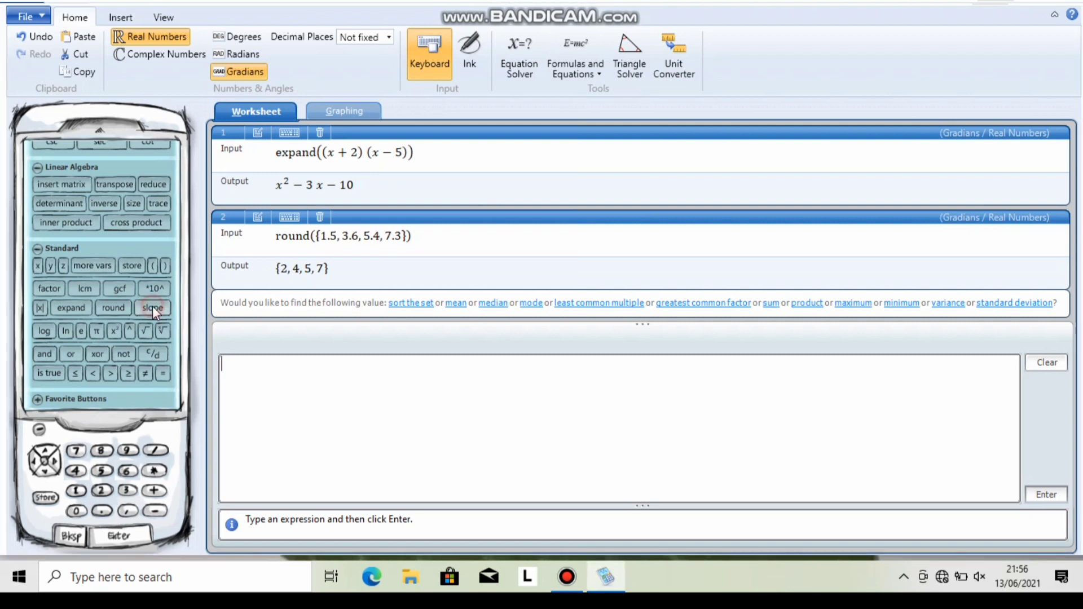
click(152, 305)
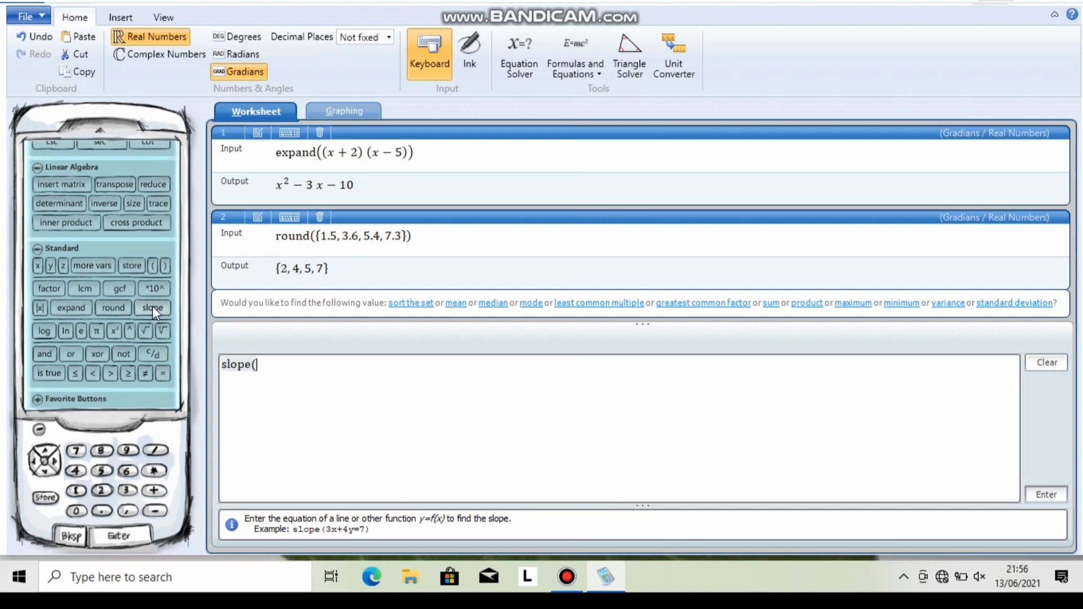
text(4x + 7y )
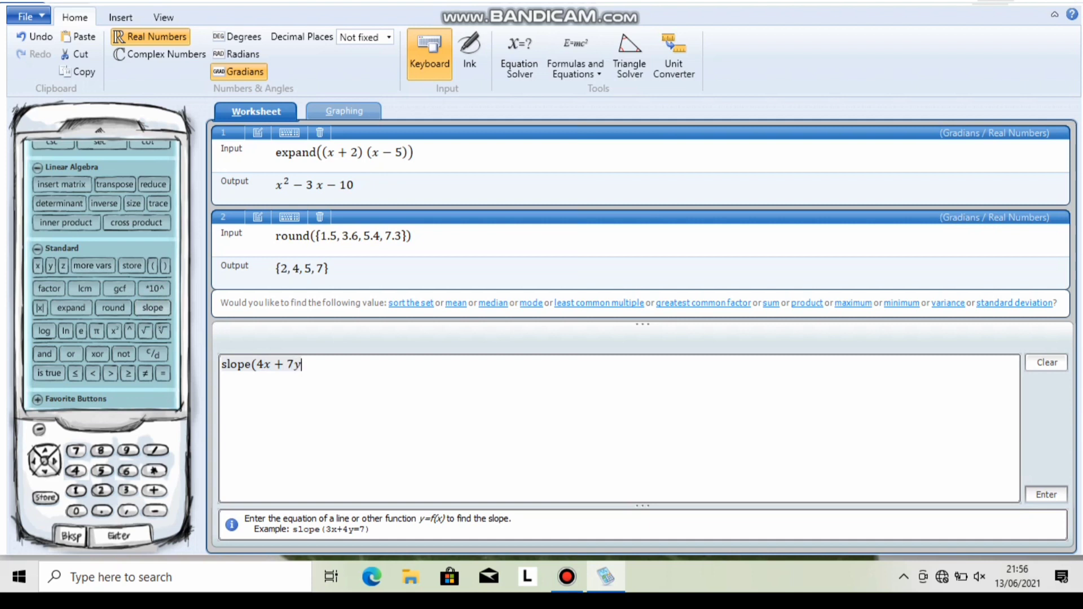
text(= 16))
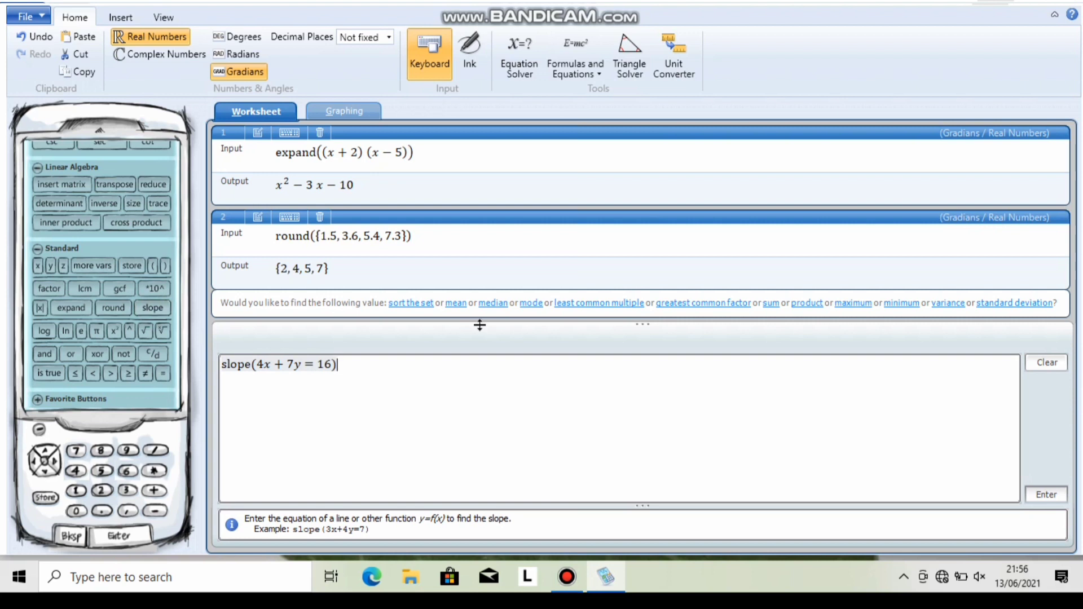
click(1053, 504)
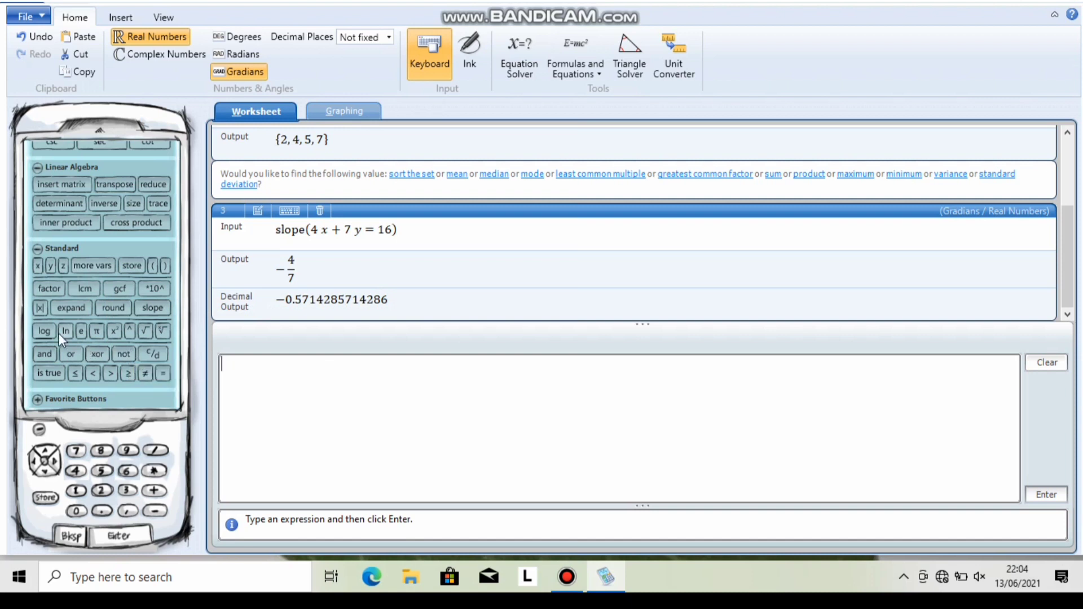
Compute the logarithm of 10^15 to the base 10^5 with the log function
click(48, 330)
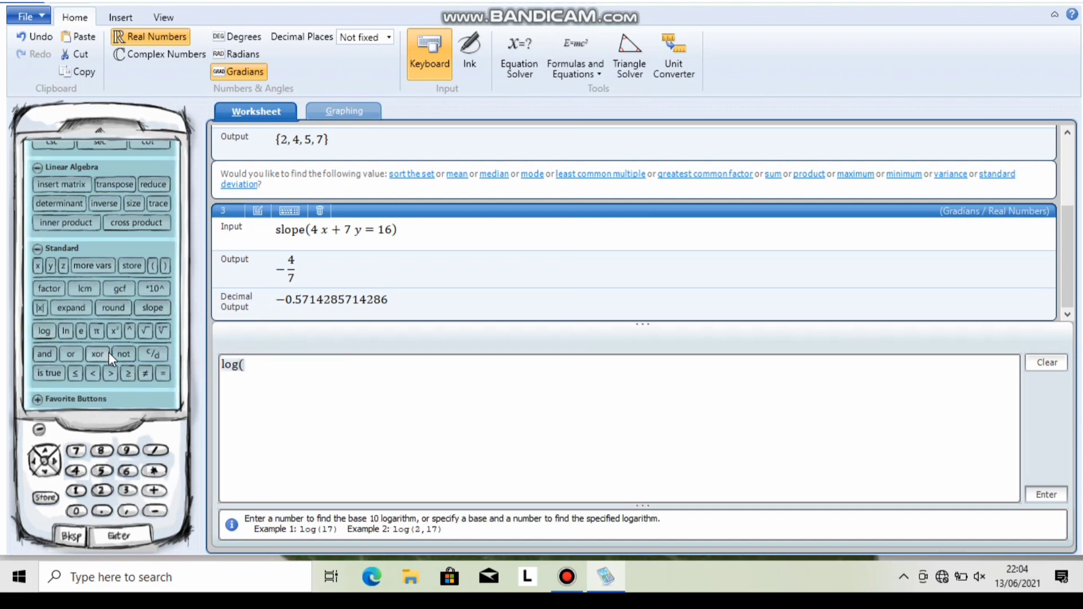
text(10)
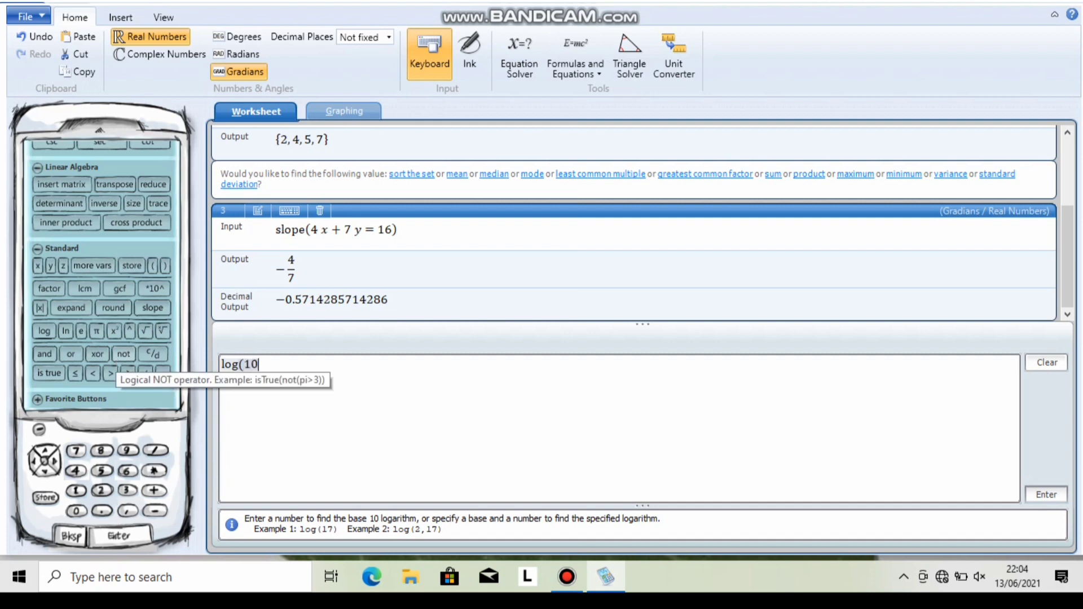
click(129, 330)
text(5)
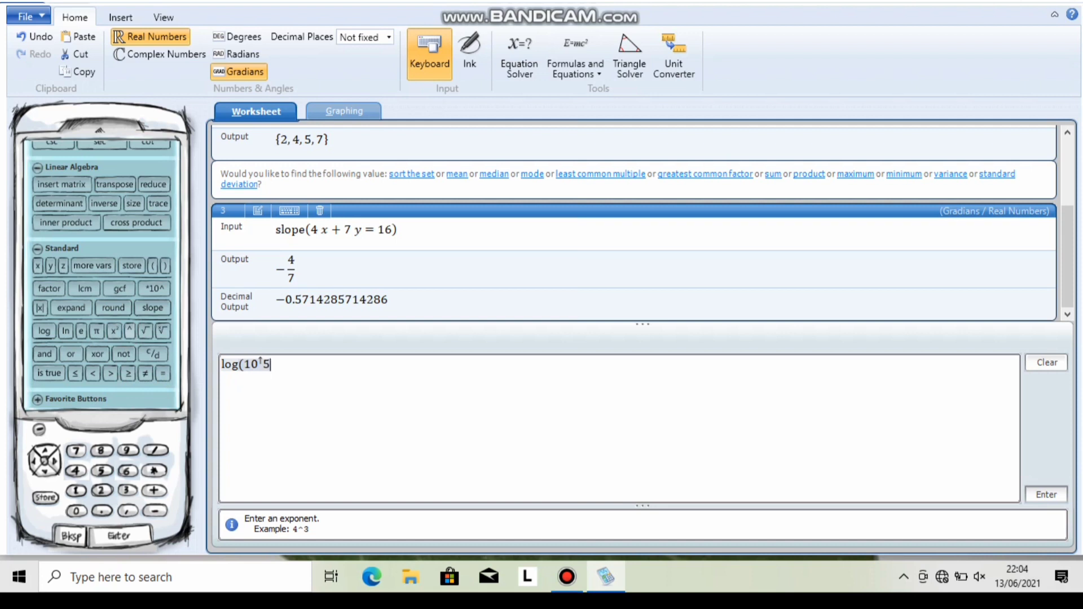
text(,)
text(1)
text(0)
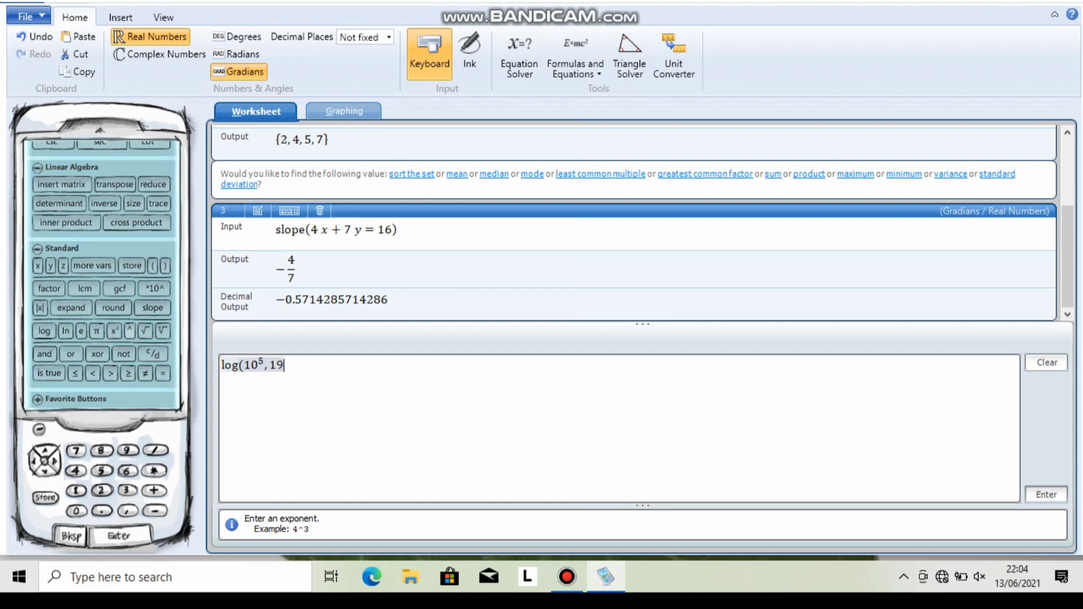
key(BackSpace)
text(0)
click(130, 332)
text(15))
click(1058, 502)
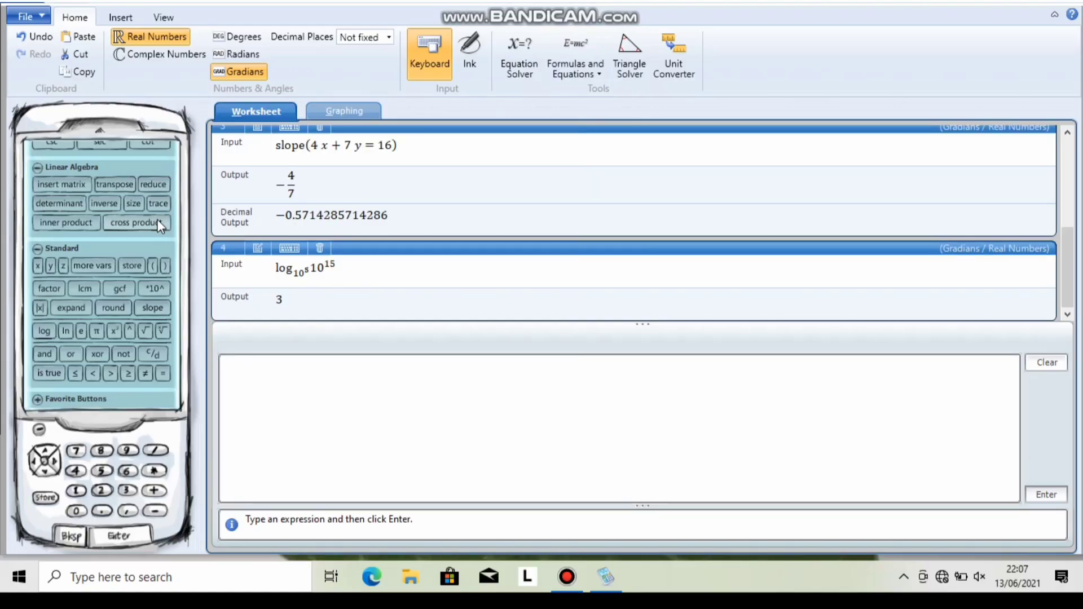
Begin an absolute value expression with the cube root of 27, keeping only 27 under the root
click(39, 306)
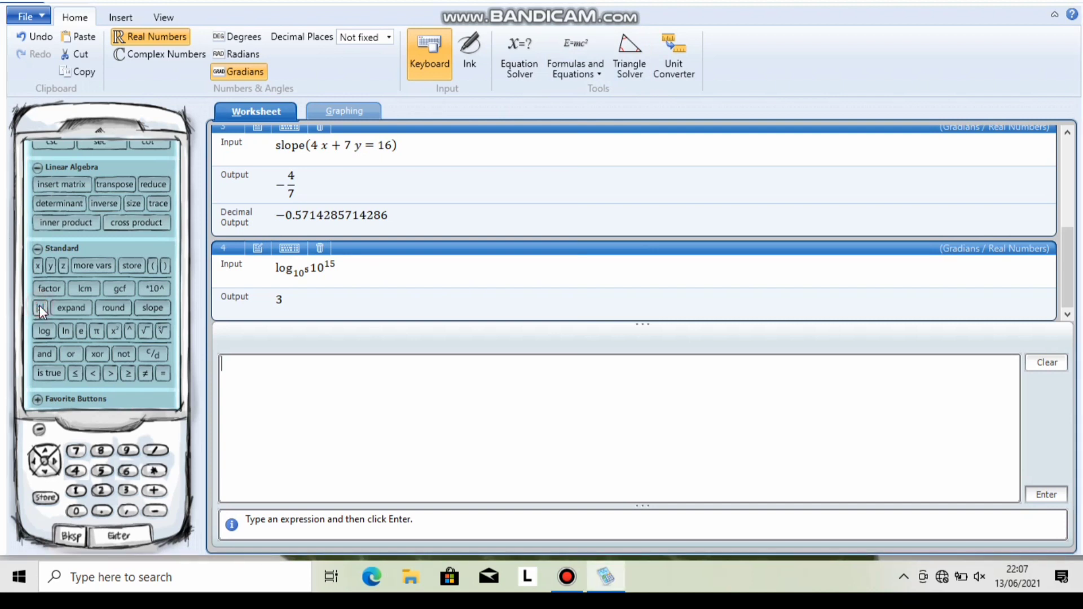
click(39, 305)
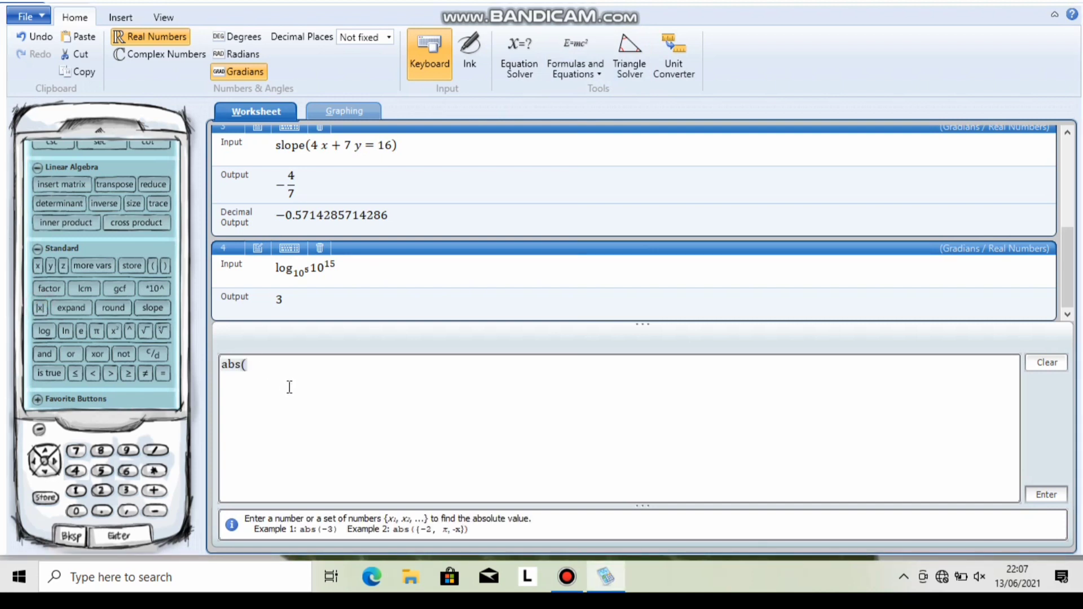
key(BackSpace)
key(BackSpace)
click(162, 331)
text(3)
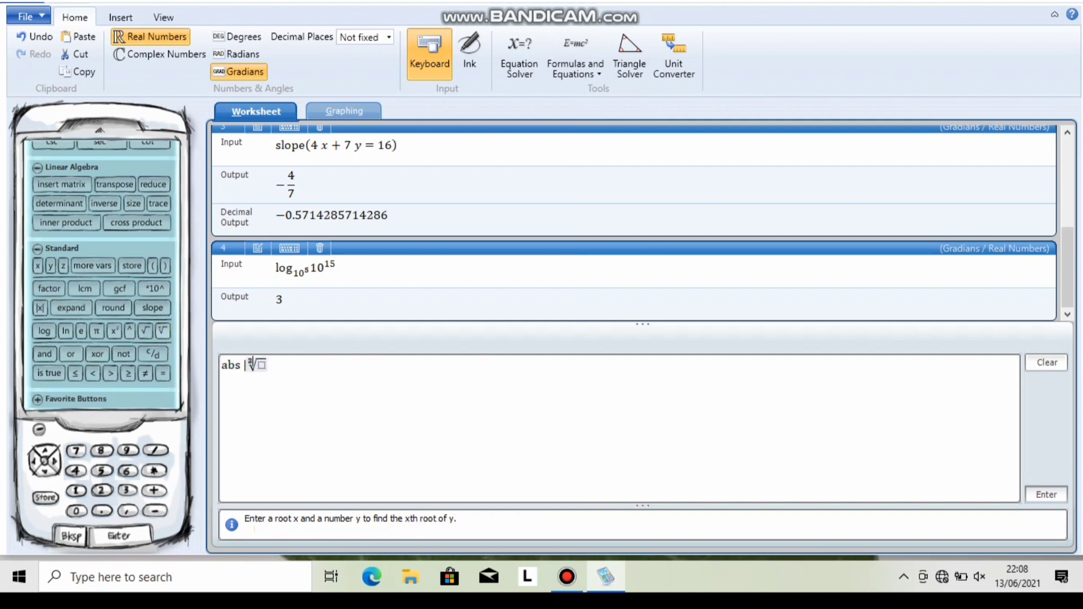
key(Right)
text(27 + 4)
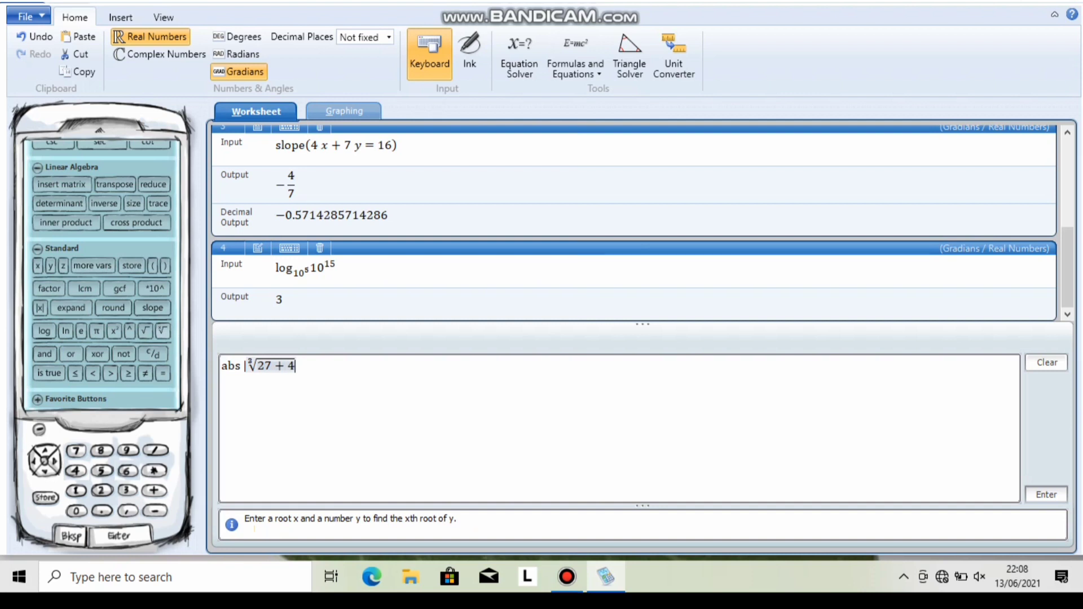
click(113, 329)
key(BackSpace)
key(BackSpace)
key(BackSpace)
key(BackSpace)
key(Right)
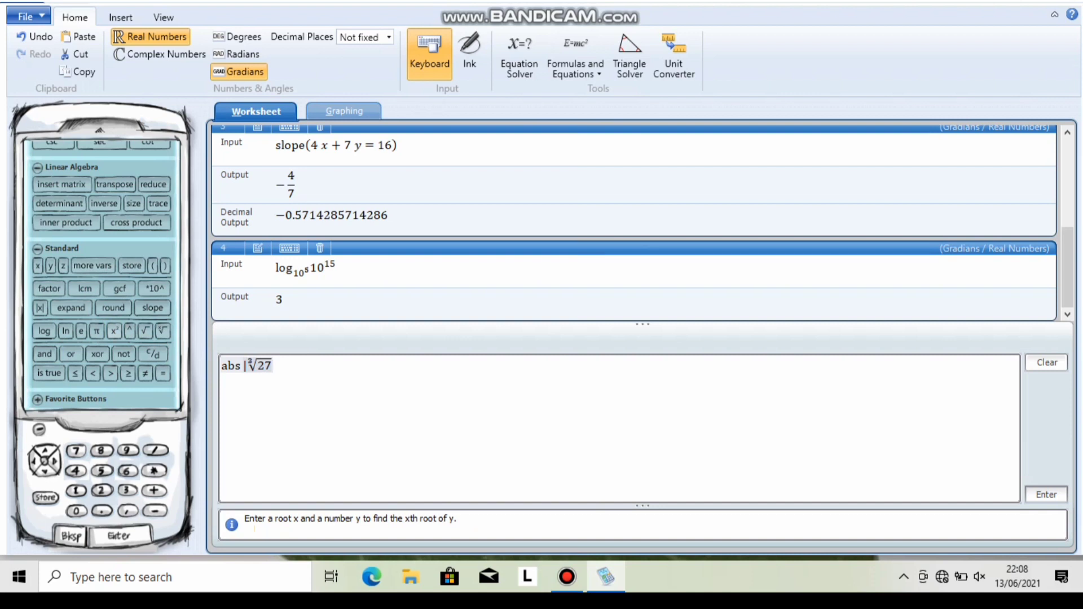
Extend the absolute value expression with + 4² − 81/6 after the cube root and evaluate it
text(+ 4)
click(115, 330)
text(-)
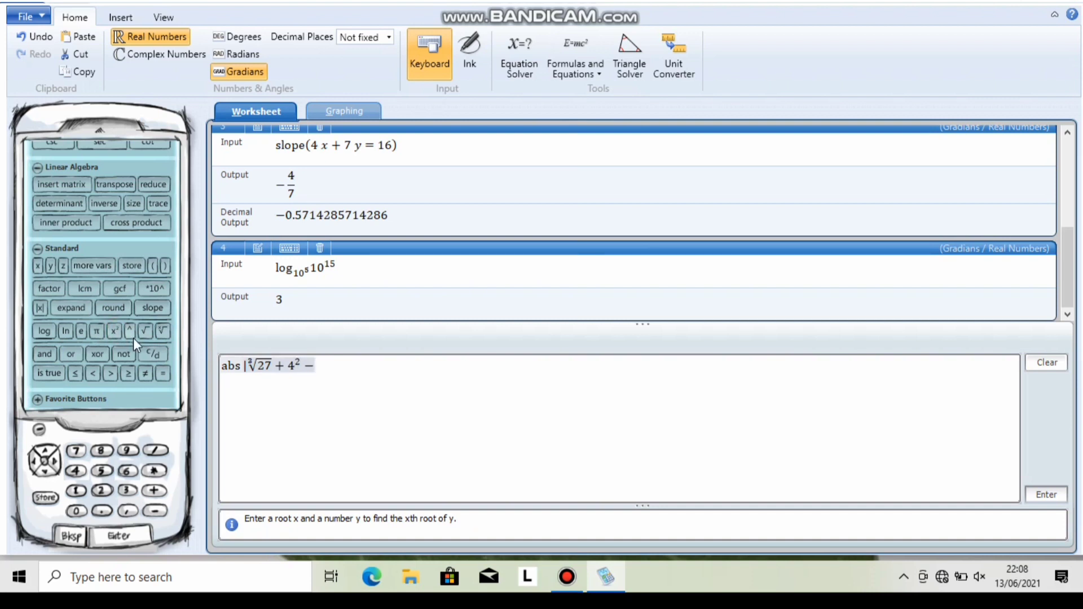
click(147, 350)
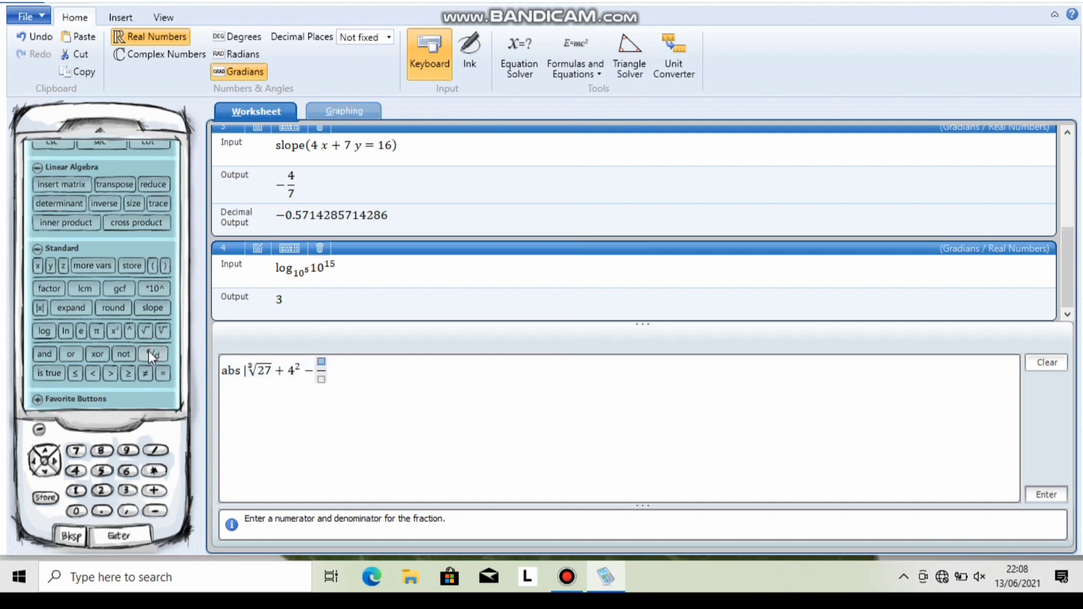
text(81)
key(Down)
text(6)
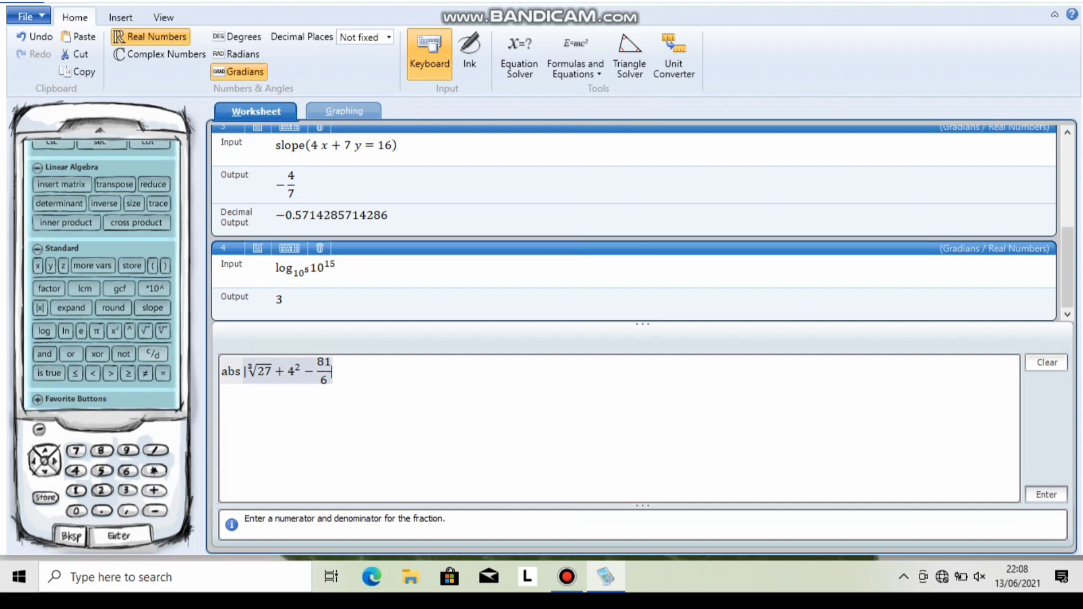
key(Right)
click(1058, 503)
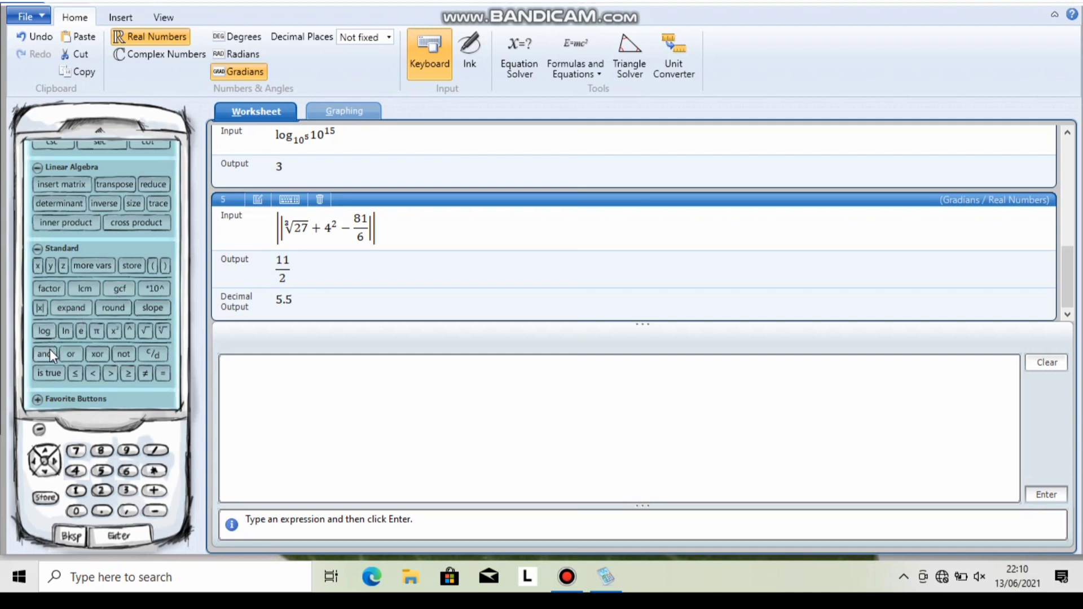
Evaluate the logical statement isTrue(3 > 2) and π < 3
click(47, 372)
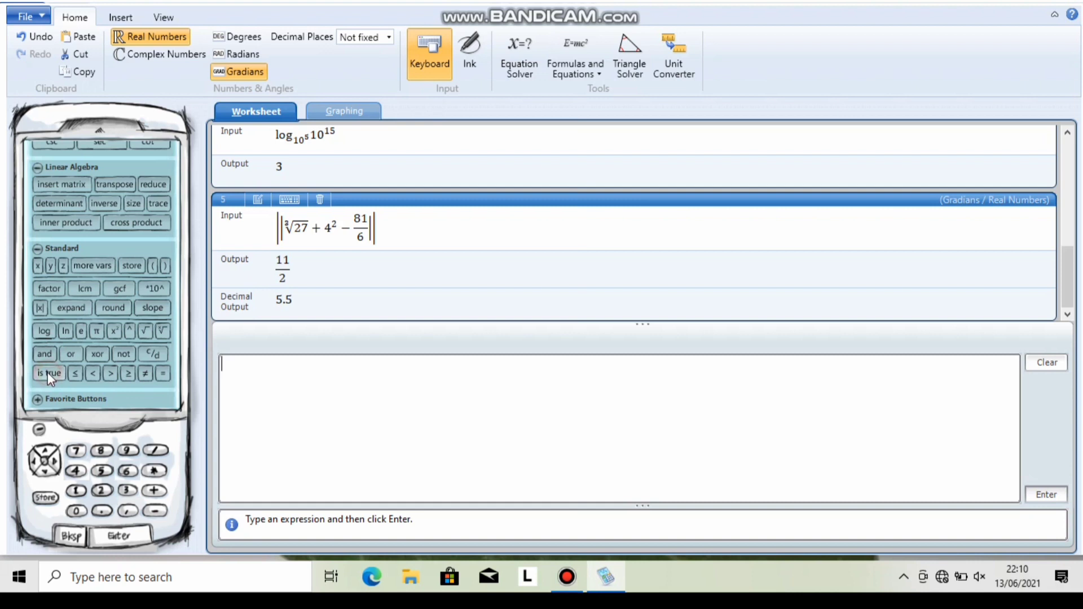
click(47, 372)
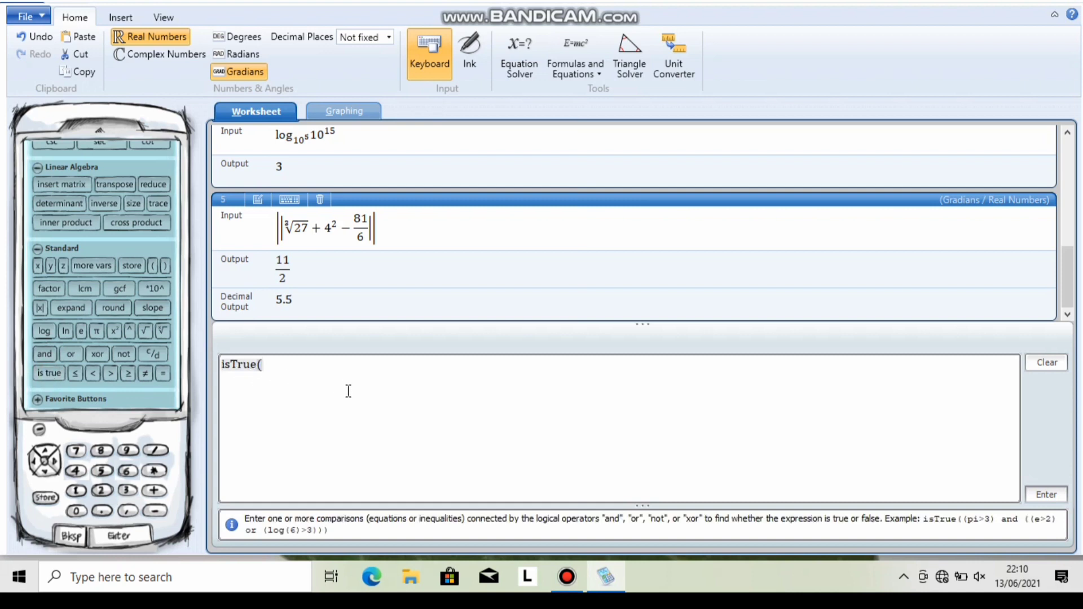
text(3)
click(111, 374)
text(2))
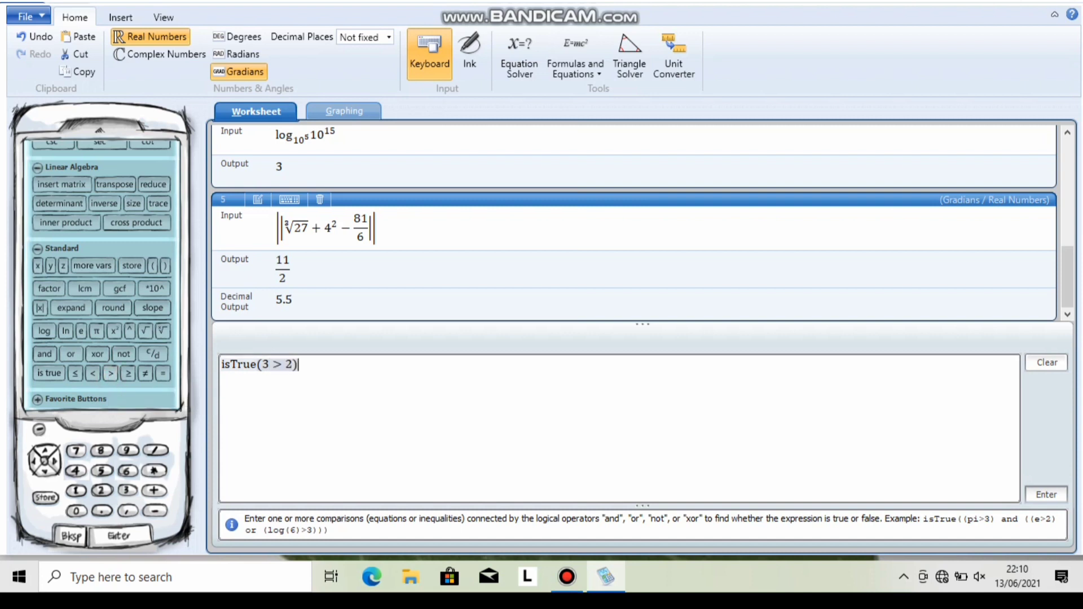
click(43, 353)
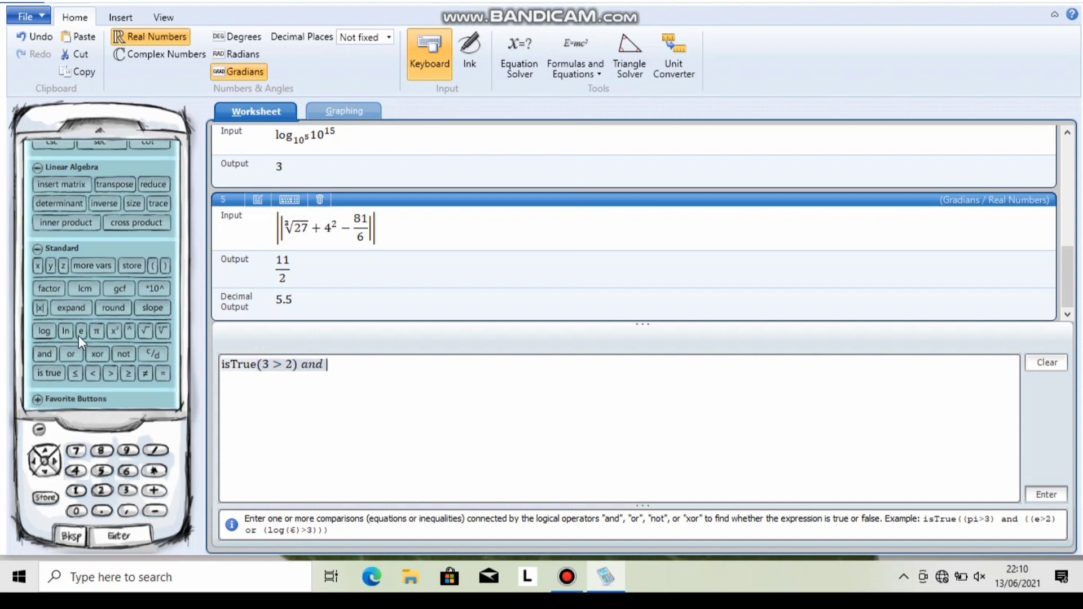
click(94, 328)
click(92, 371)
text(3)
click(1038, 505)
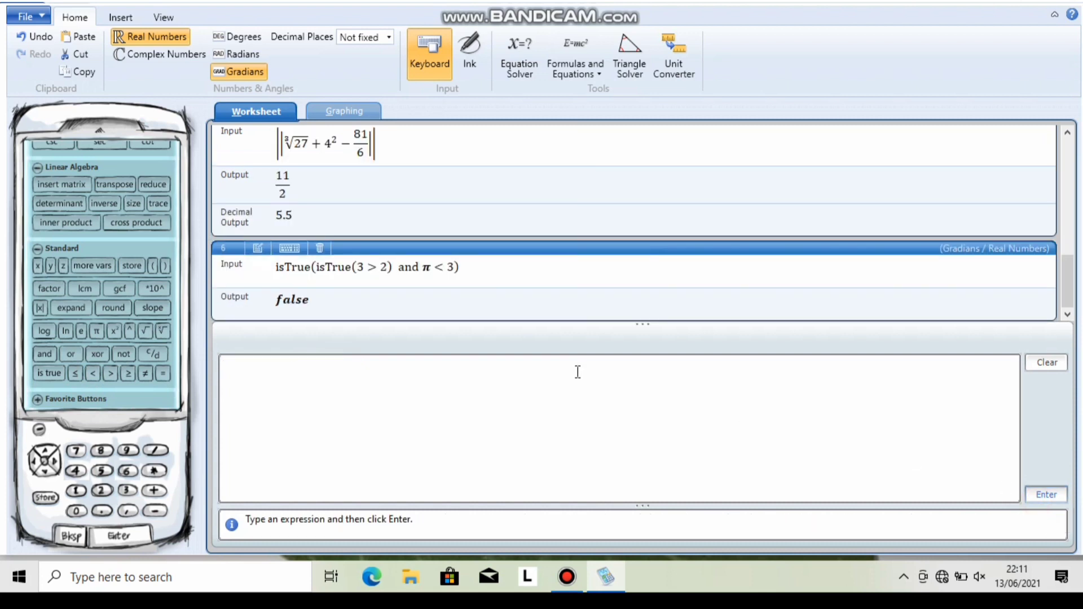